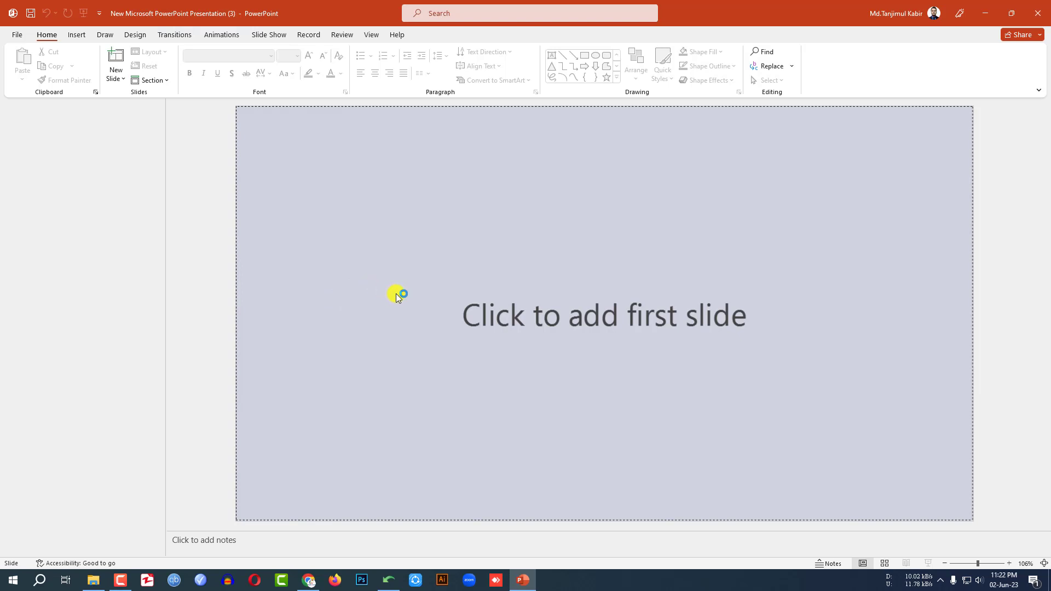
Add a blank slide and draw a rectangle covering the whole slide.
{"action": "left_click", "coordinate": [122, 83]}
{"action": "left_click", "coordinate": [145, 223]}
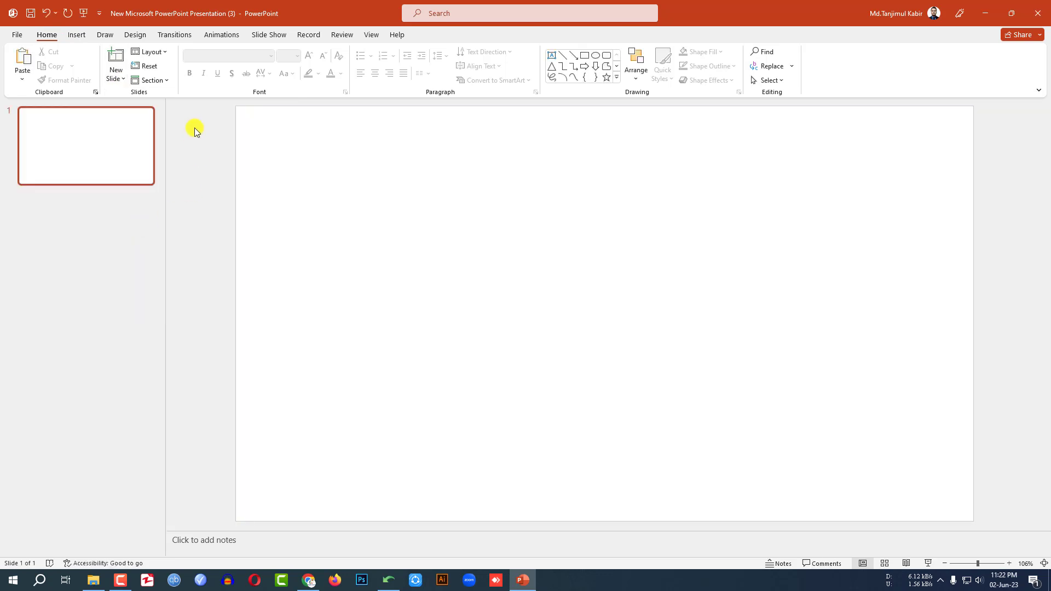
{"action": "left_click", "coordinate": [77, 34]}
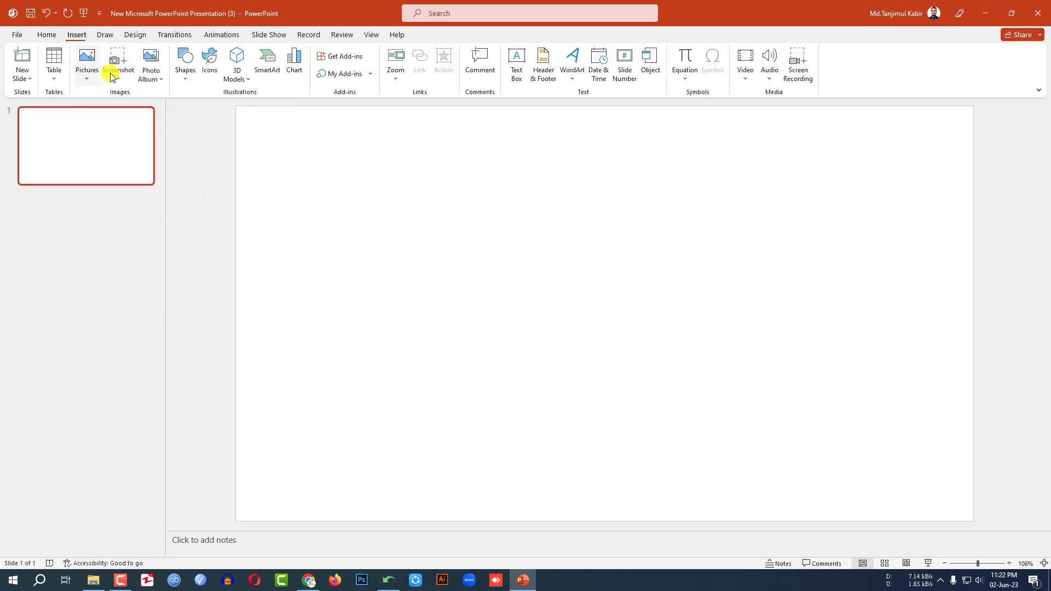
{"action": "left_click", "coordinate": [186, 82]}
{"action": "left_click", "coordinate": [206, 110]}
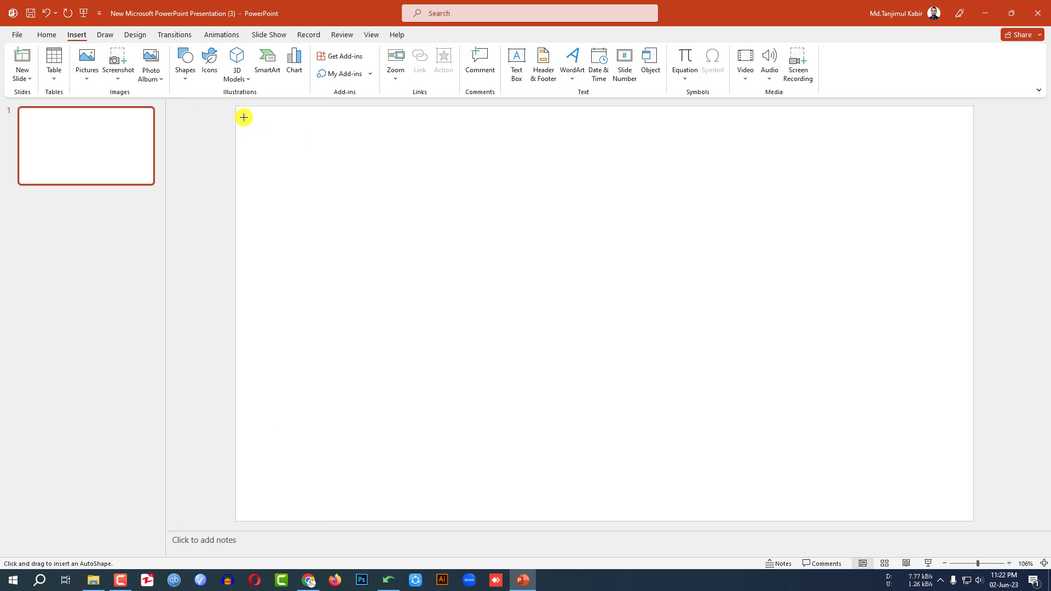
{"action": "left_click_drag", "start_coordinate": [237, 108], "coordinate": [974, 522]}
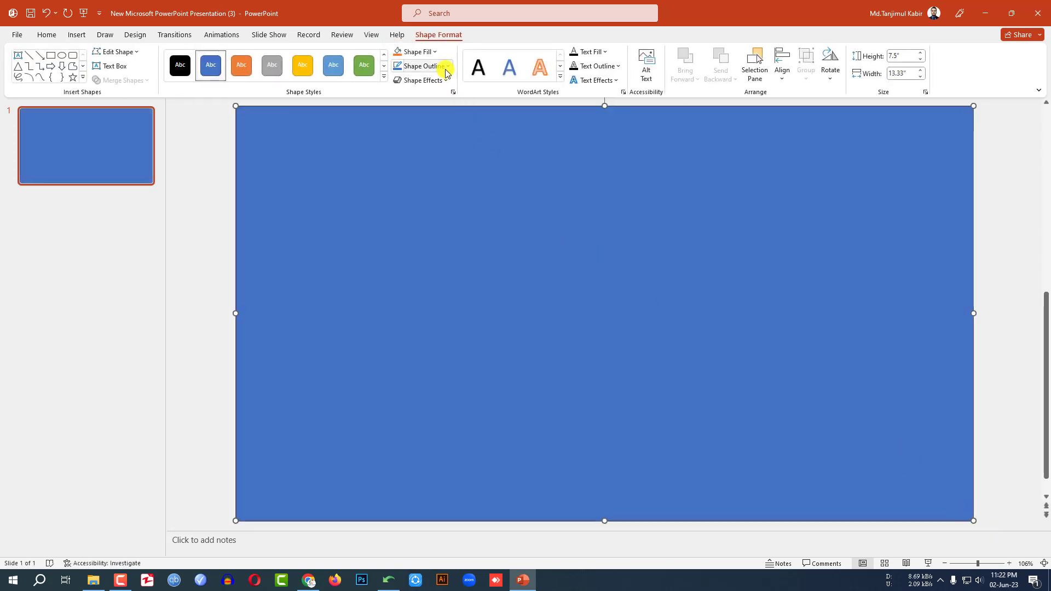
Remove the rectangle's outline and give it a radial light-to-blue gradient preset fill.
{"action": "left_click", "coordinate": [445, 67]}
{"action": "left_click", "coordinate": [422, 186]}
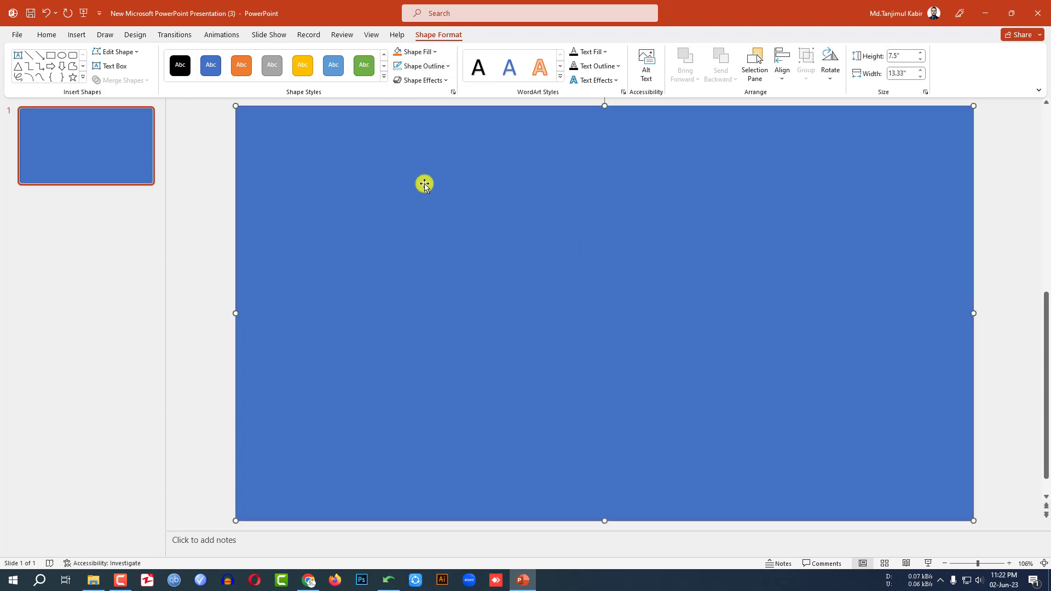
{"action": "left_click", "coordinate": [453, 91]}
{"action": "left_click", "coordinate": [938, 175]}
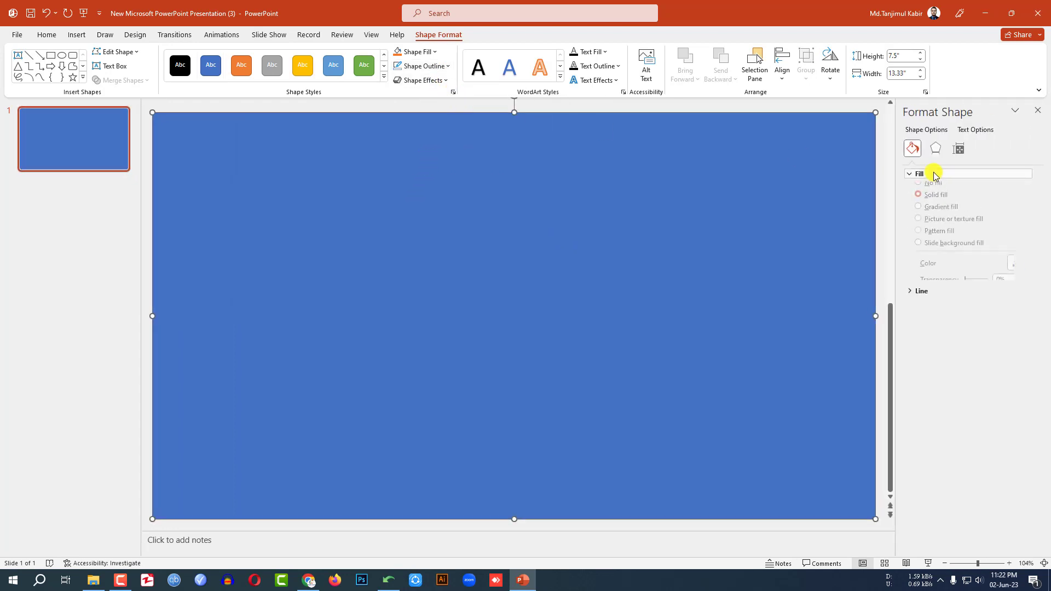
{"action": "left_click", "coordinate": [934, 216]}
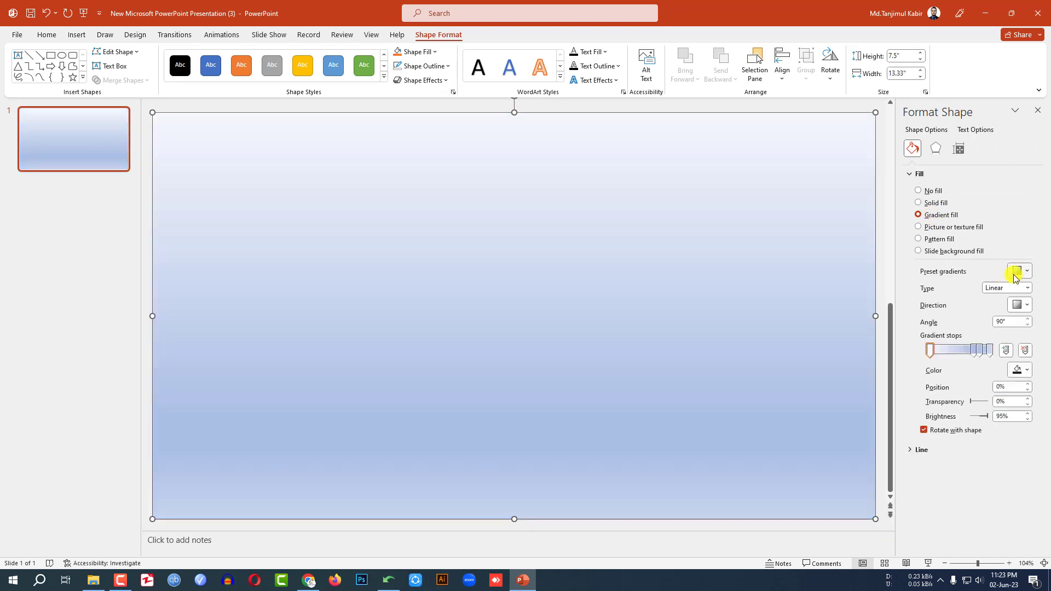
{"action": "left_click", "coordinate": [1016, 272]}
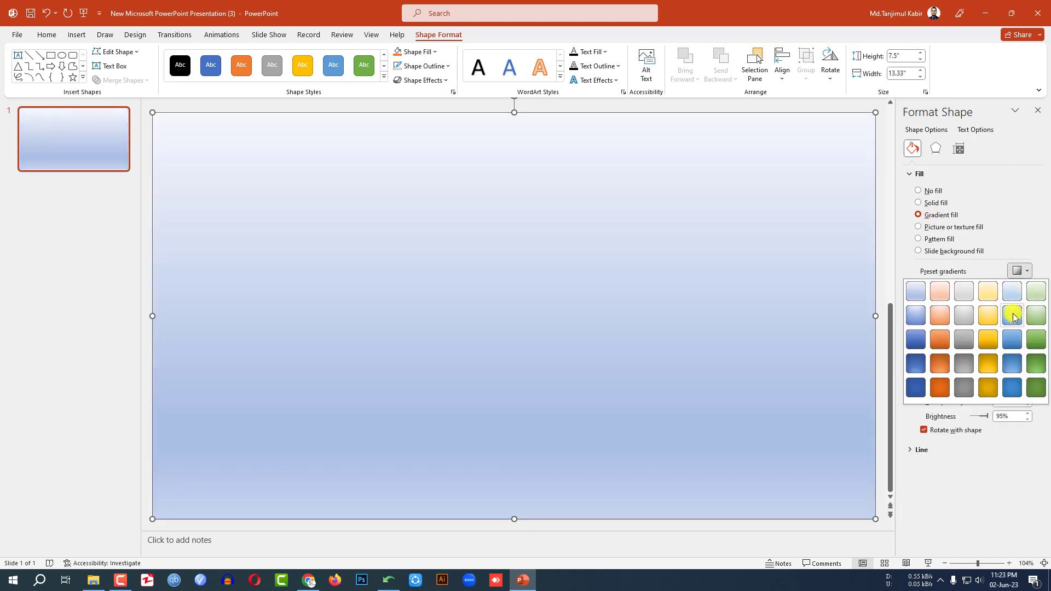
{"action": "left_click", "coordinate": [1013, 316]}
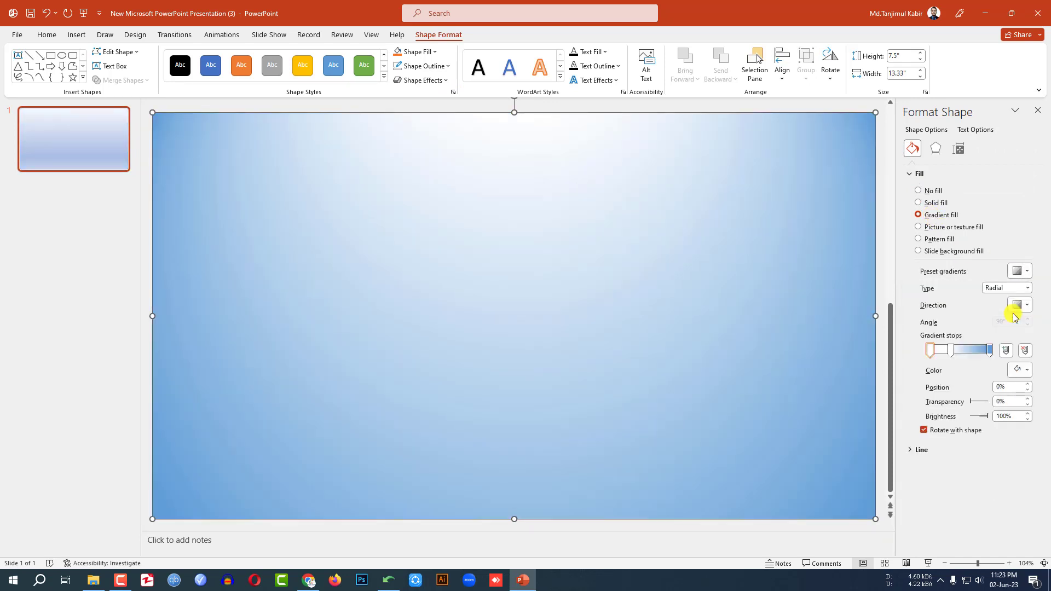
Draw a wide text box across the slide's middle and type POWERPOINT.
{"action": "scroll", "coordinate": [777, 255], "scroll_direction": "down", "scroll_amount": 3}
{"action": "left_click", "coordinate": [801, 262]}
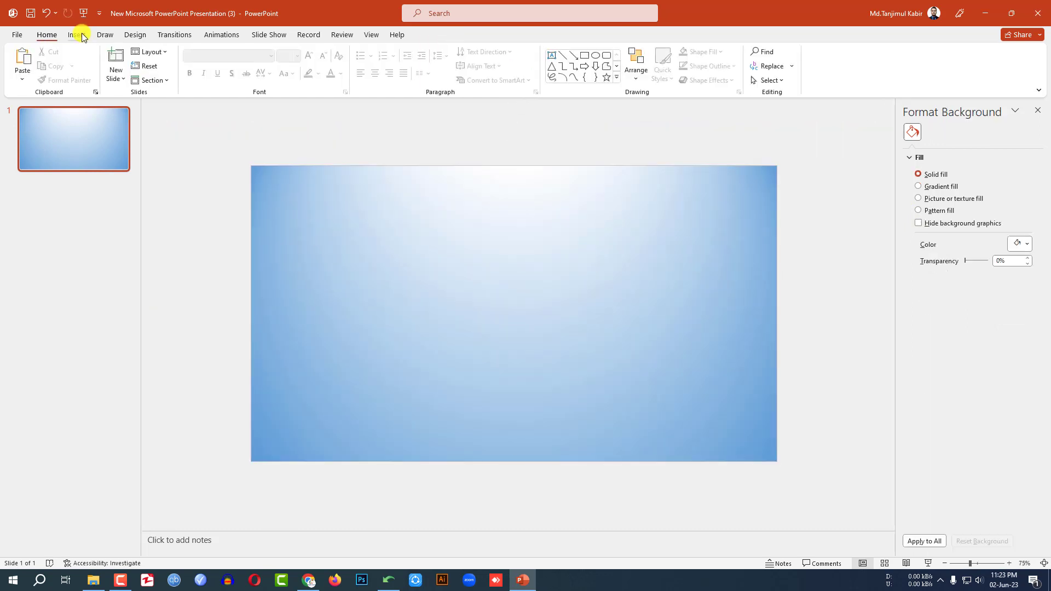
{"action": "left_click", "coordinate": [77, 35]}
{"action": "left_click", "coordinate": [186, 66]}
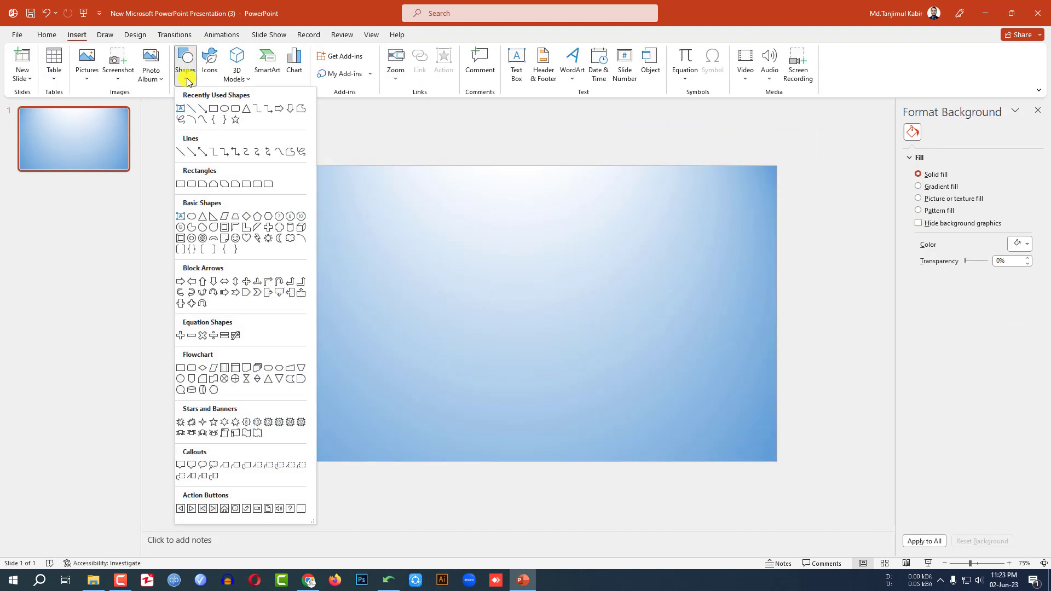
{"action": "left_click", "coordinate": [181, 109]}
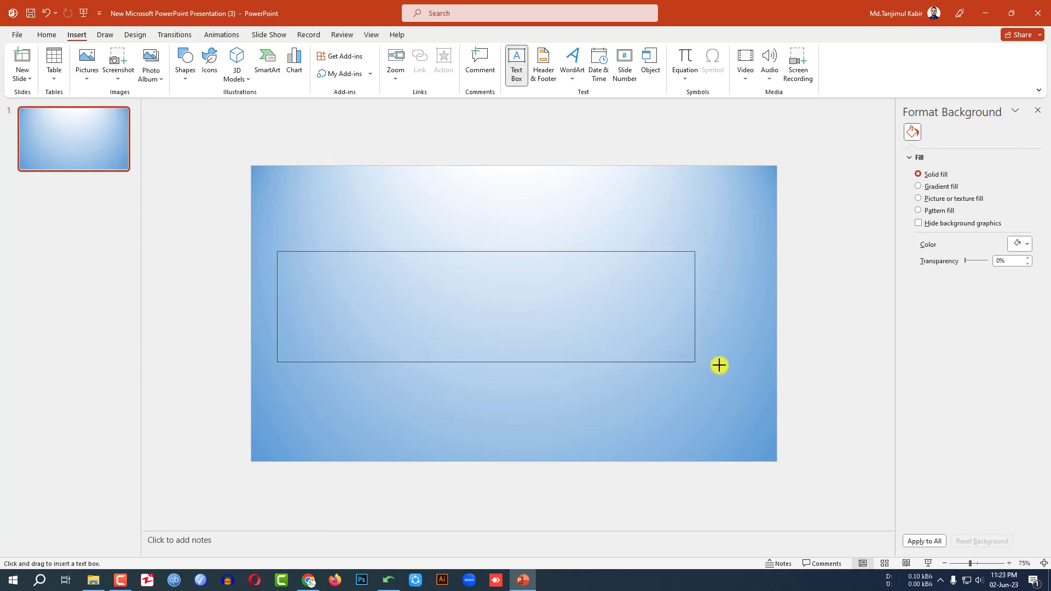
{"action": "left_click_drag", "start_coordinate": [366, 343], "coordinate": [731, 367]}
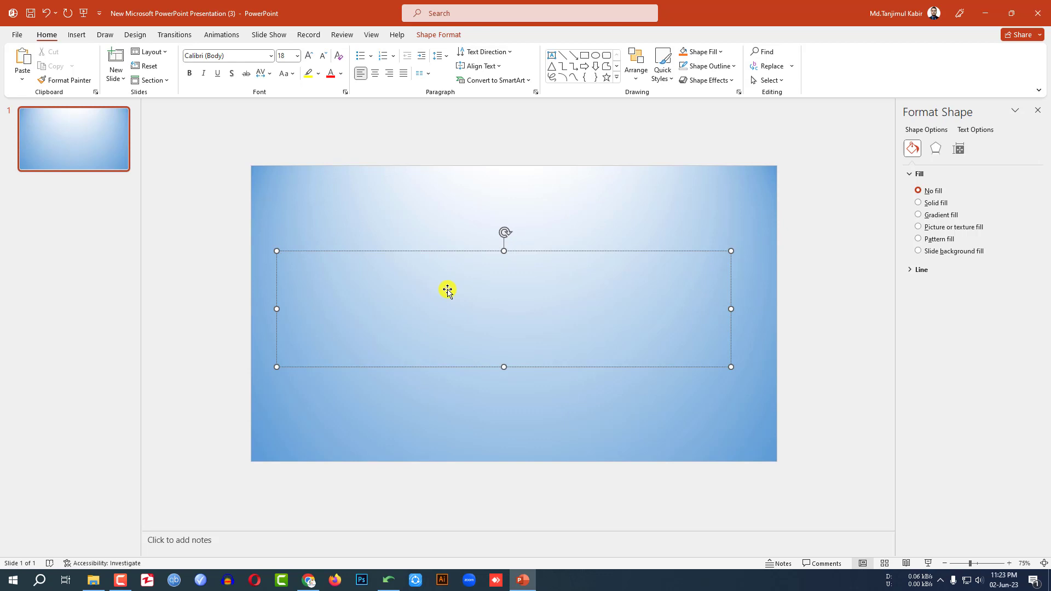
{"action": "type", "text": "POWERPOINT"}
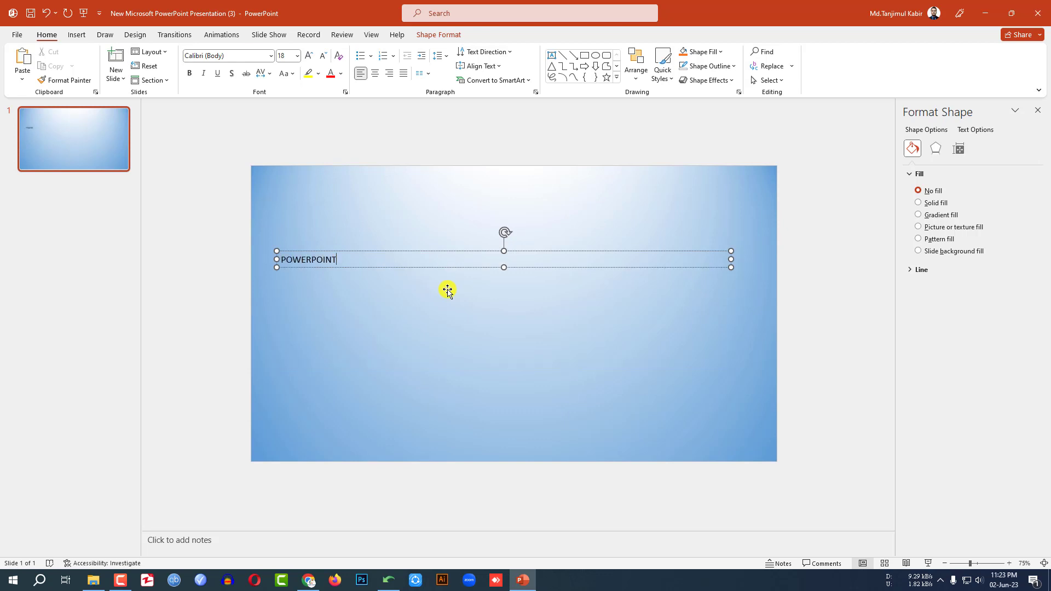
Set the POWERPOINT text to the Anton font and enlarge it.
{"action": "key", "text": "ctrl+a"}
{"action": "left_click", "coordinate": [249, 56]}
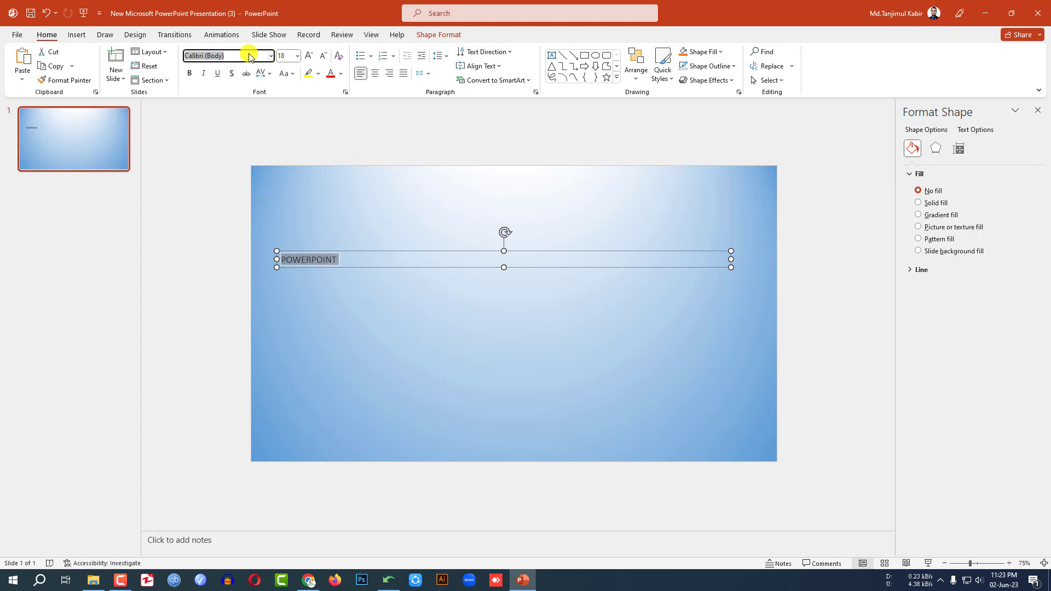
{"action": "type", "text": "Anton"}
{"action": "key", "text": "Return"}
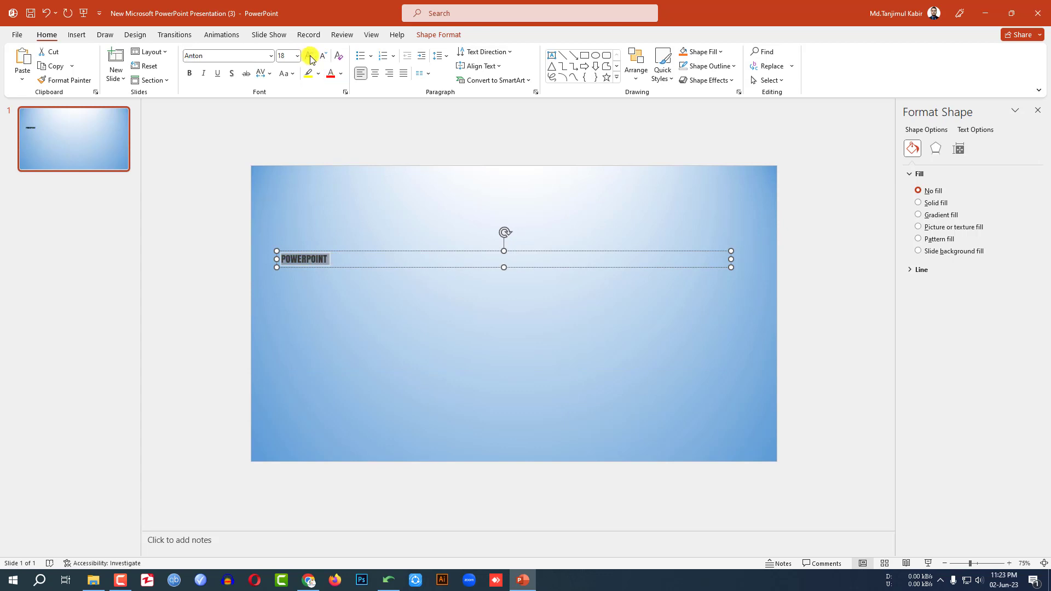
{"action": "left_click", "coordinate": [310, 56]}
{"action": "left_click", "coordinate": [309, 57]}
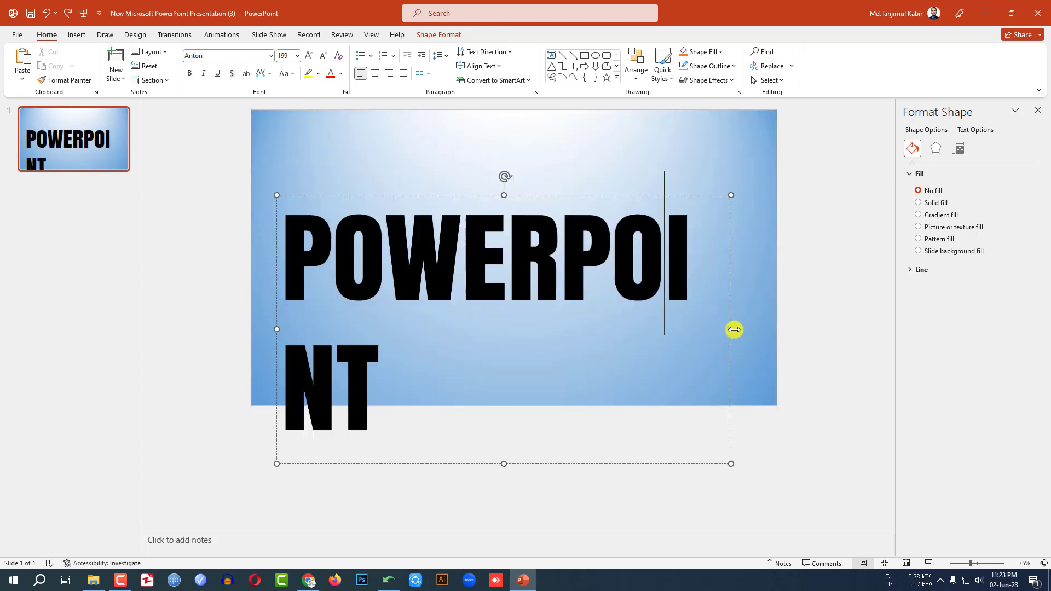
Widen the text box, set the text to 180 pt, and centre it horizontally.
{"action": "left_click_drag", "start_coordinate": [734, 329], "coordinate": [786, 330]}
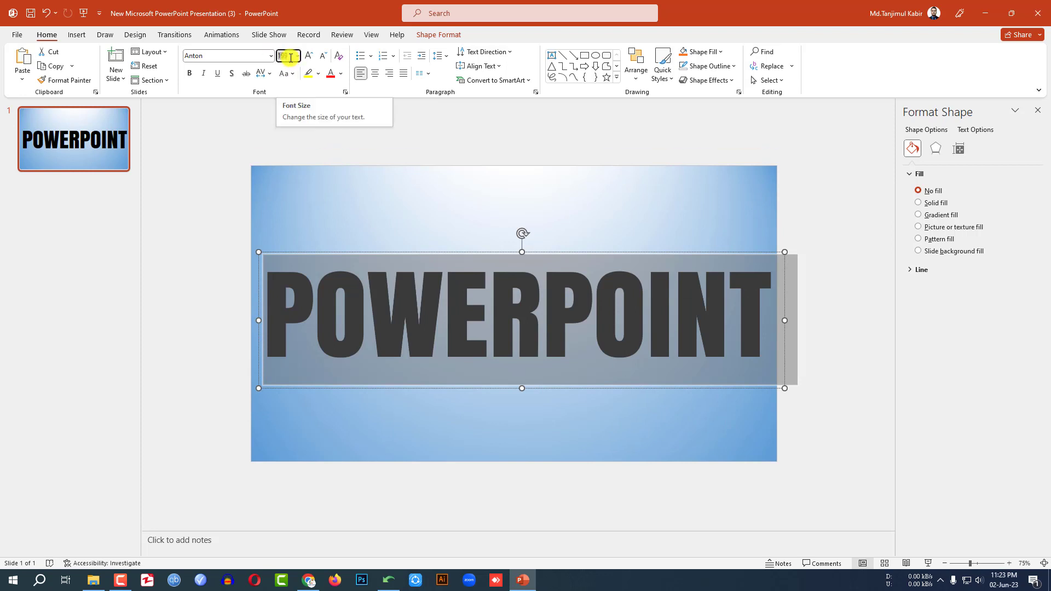
{"action": "type", "text": "18"}
{"action": "left_click", "coordinate": [484, 341]}
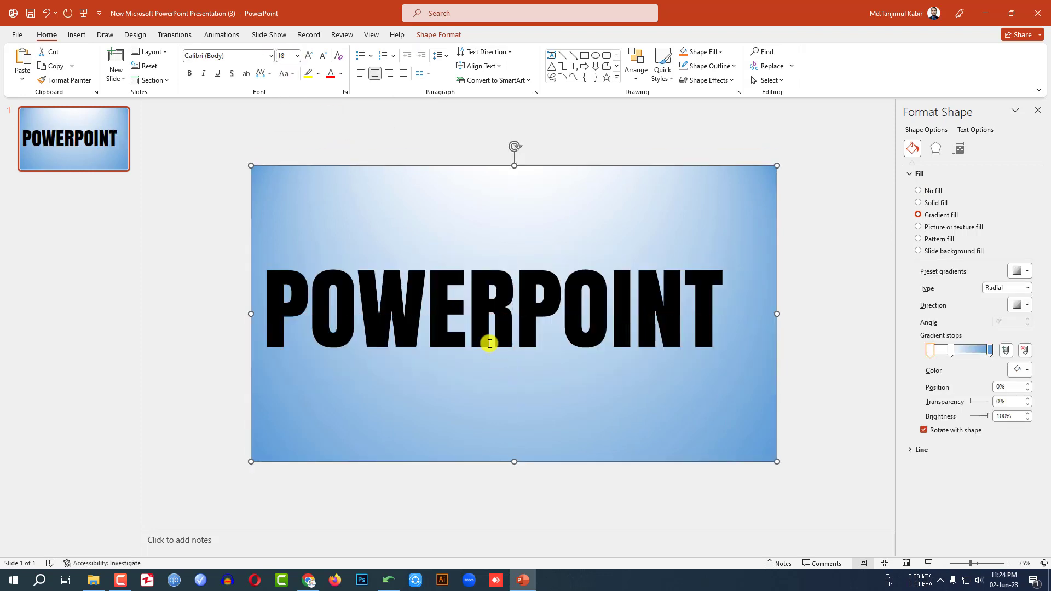
{"action": "left_click_drag", "start_coordinate": [498, 377], "coordinate": [517, 378]}
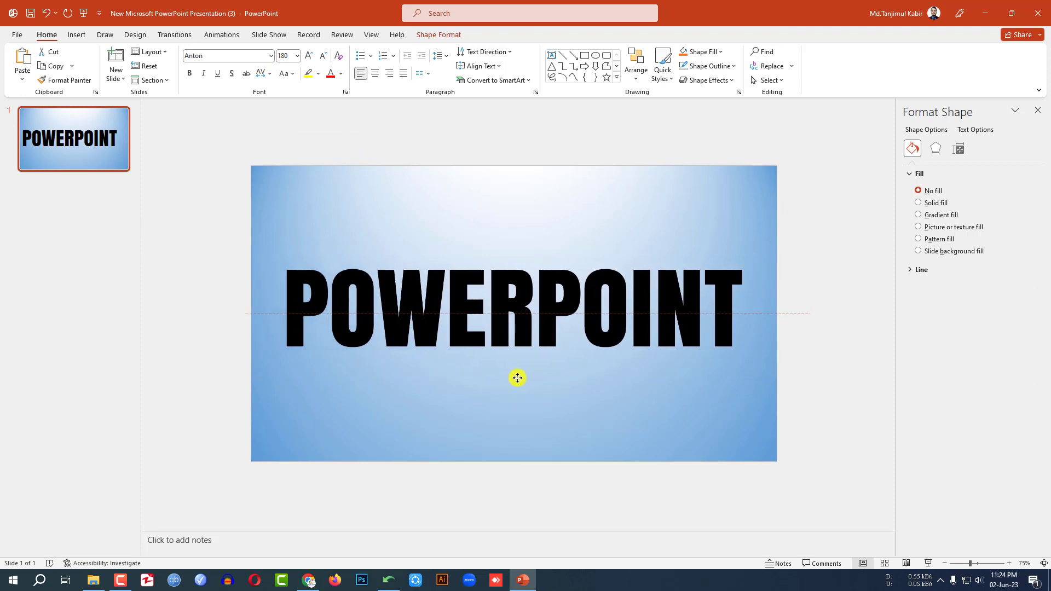
Select the gradient rectangle and POWERPOINT text together and Combine them into cut-out letters.
{"action": "left_click", "coordinate": [700, 264]}
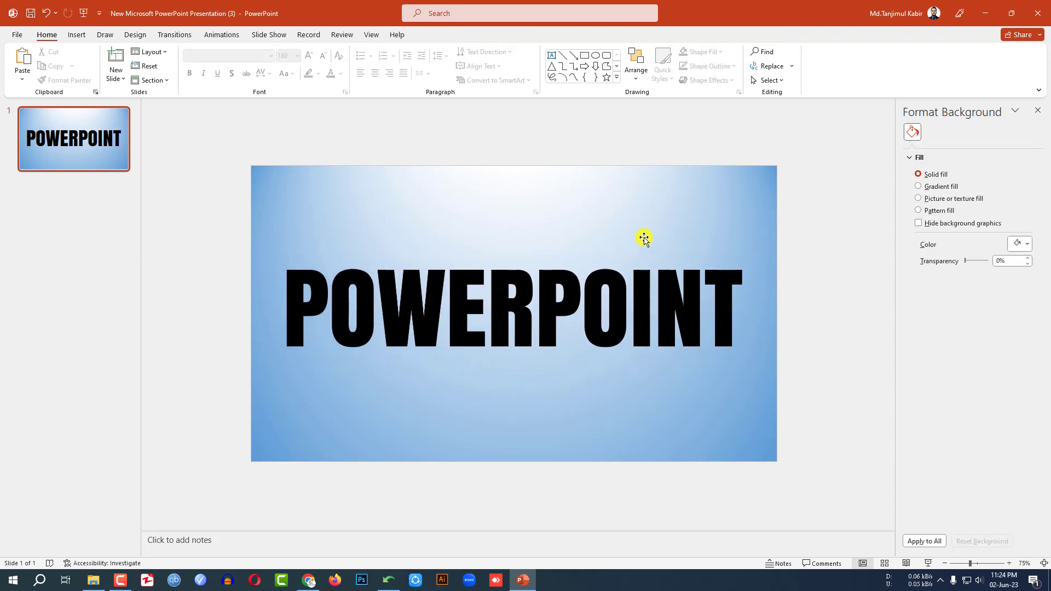
{"action": "left_click", "coordinate": [642, 236]}
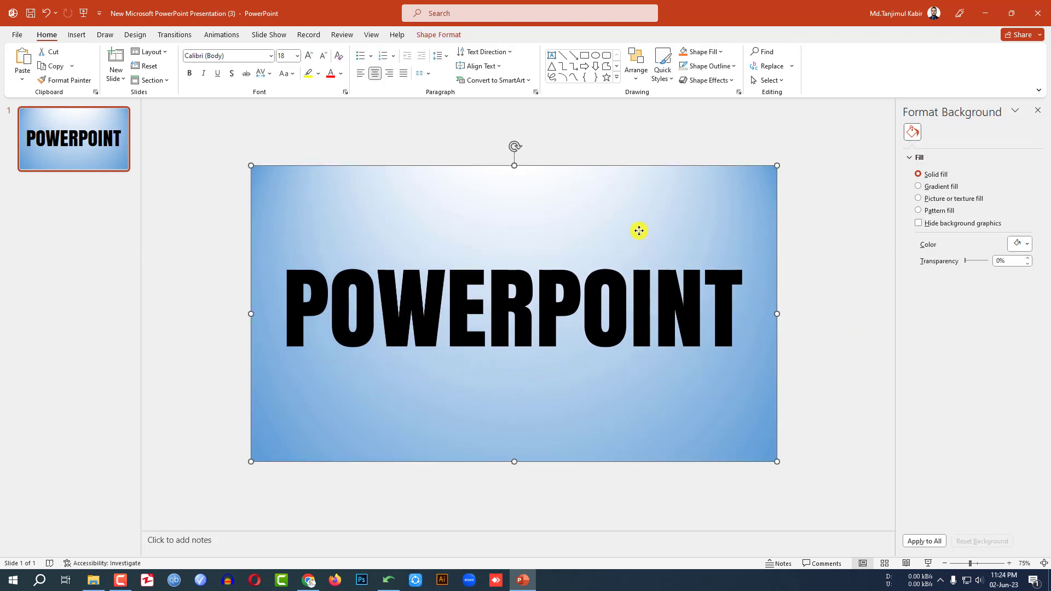
{"action": "left_click", "coordinate": [607, 293]}
{"action": "left_click", "coordinate": [439, 34]}
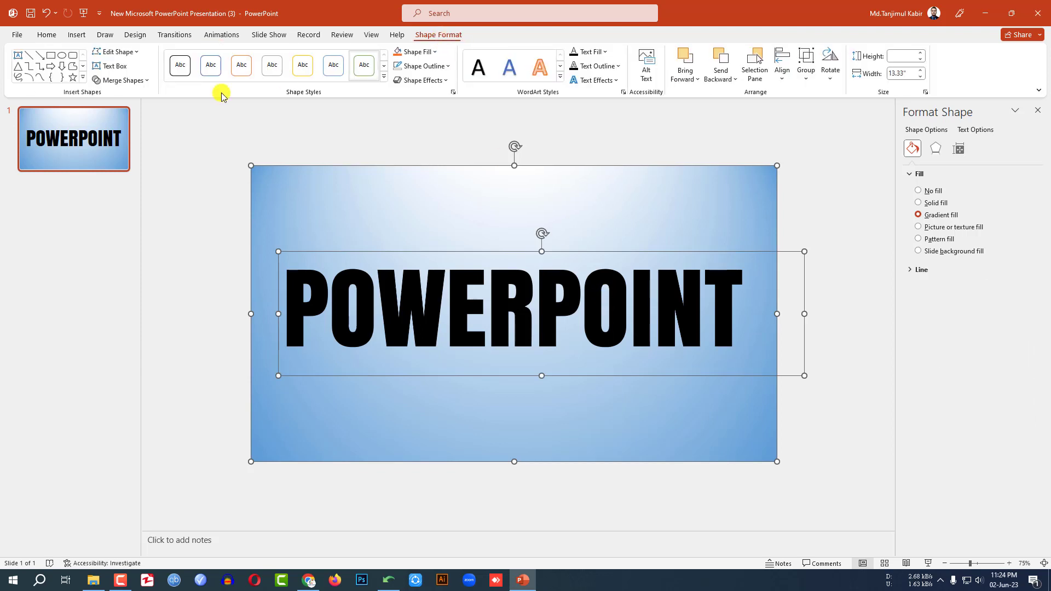
{"action": "left_click", "coordinate": [148, 81]}
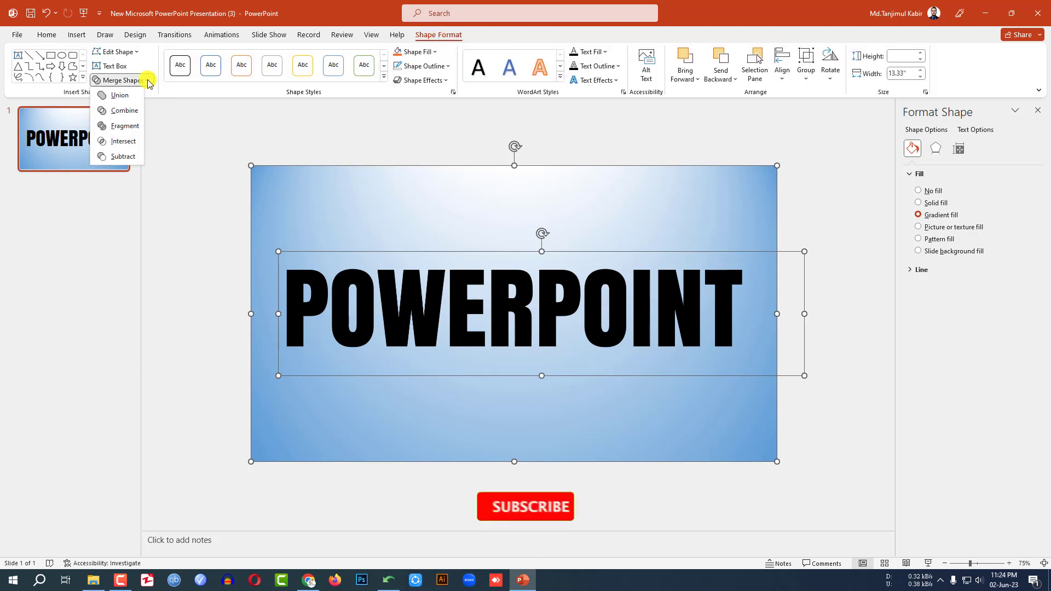
{"action": "left_click", "coordinate": [126, 111]}
{"action": "left_click", "coordinate": [822, 277]}
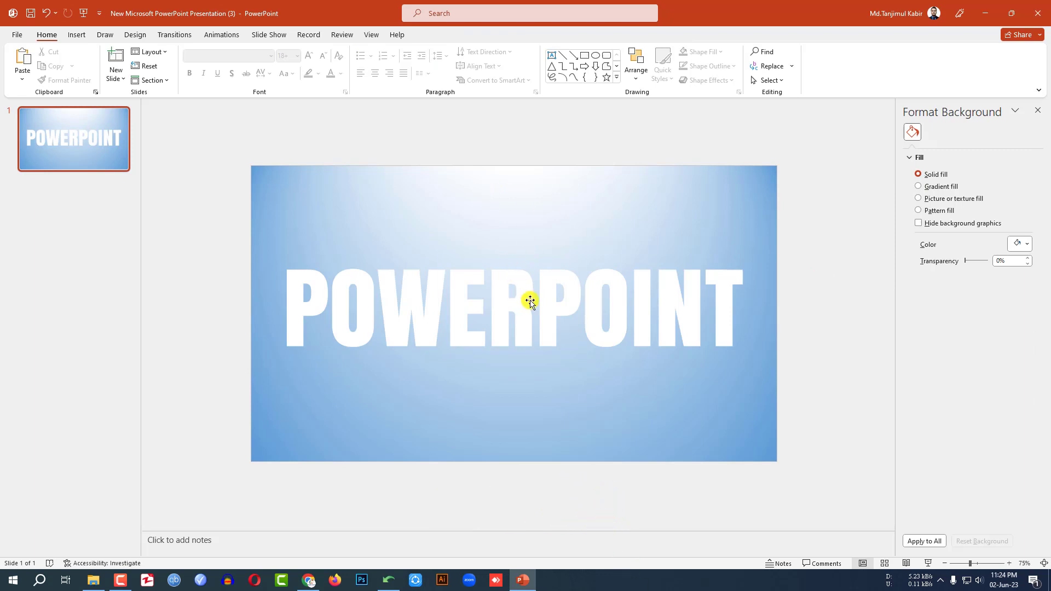
Search Pixabay videos for 'wave water'.
{"action": "left_click", "coordinate": [309, 580]}
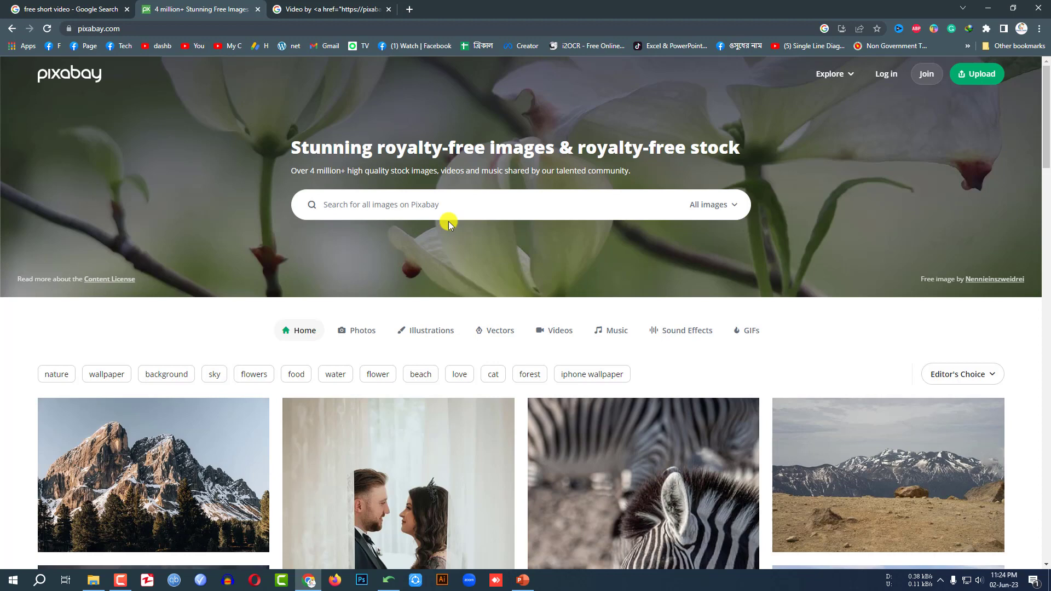
{"action": "left_click", "coordinate": [734, 206]}
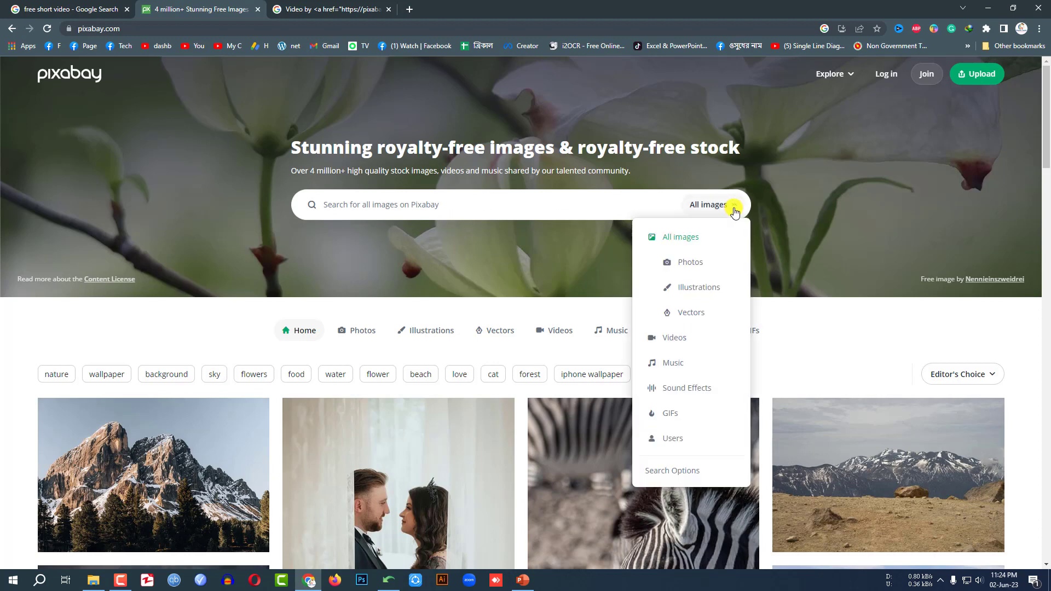
{"action": "left_click", "coordinate": [691, 340]}
{"action": "left_click", "coordinate": [460, 202]}
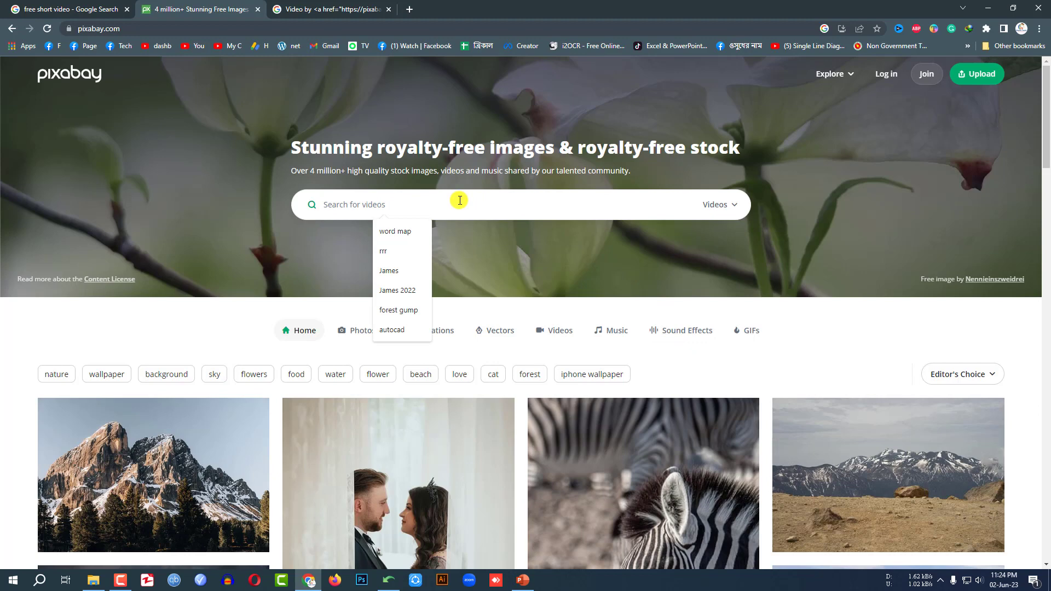
{"action": "type", "text": "WAVE"}
{"action": "left_click", "coordinate": [405, 231]}
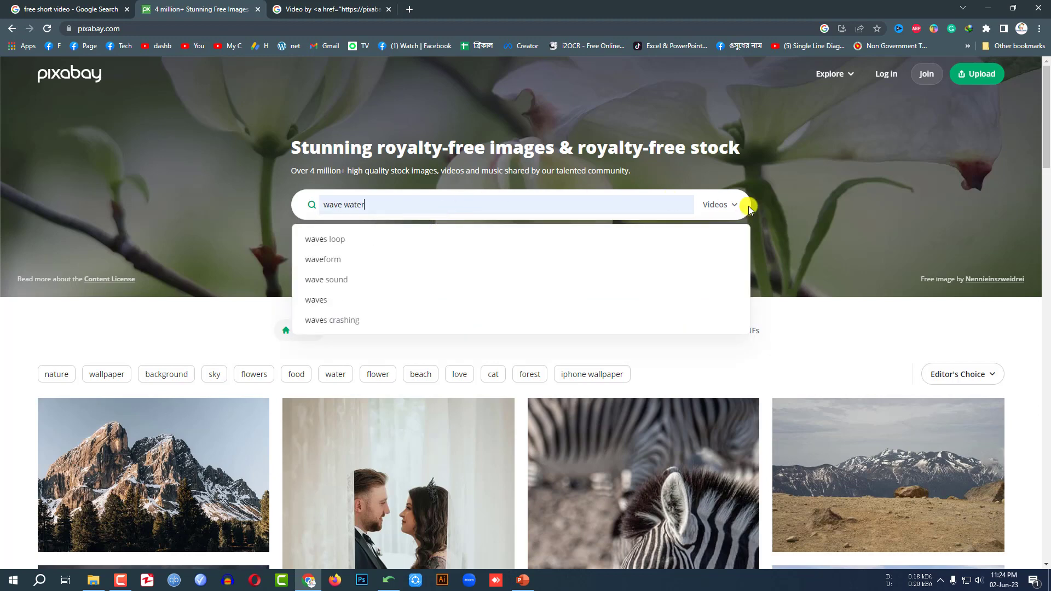
{"action": "key", "text": "Return"}
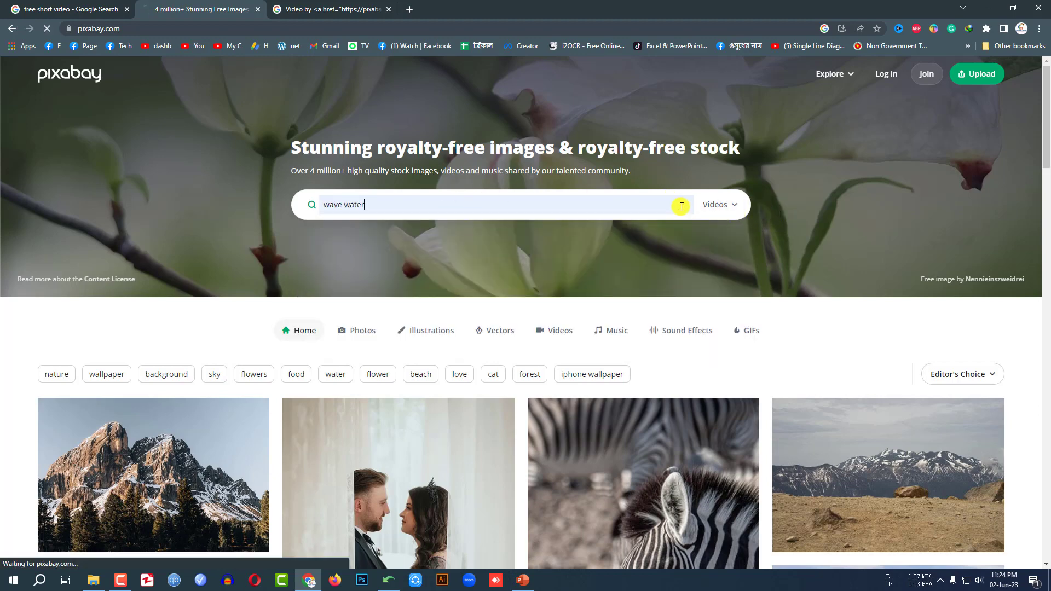
Open the ink smoke video's page and show its download resolutions.
{"action": "scroll", "coordinate": [687, 165], "scroll_direction": "down", "scroll_amount": 2}
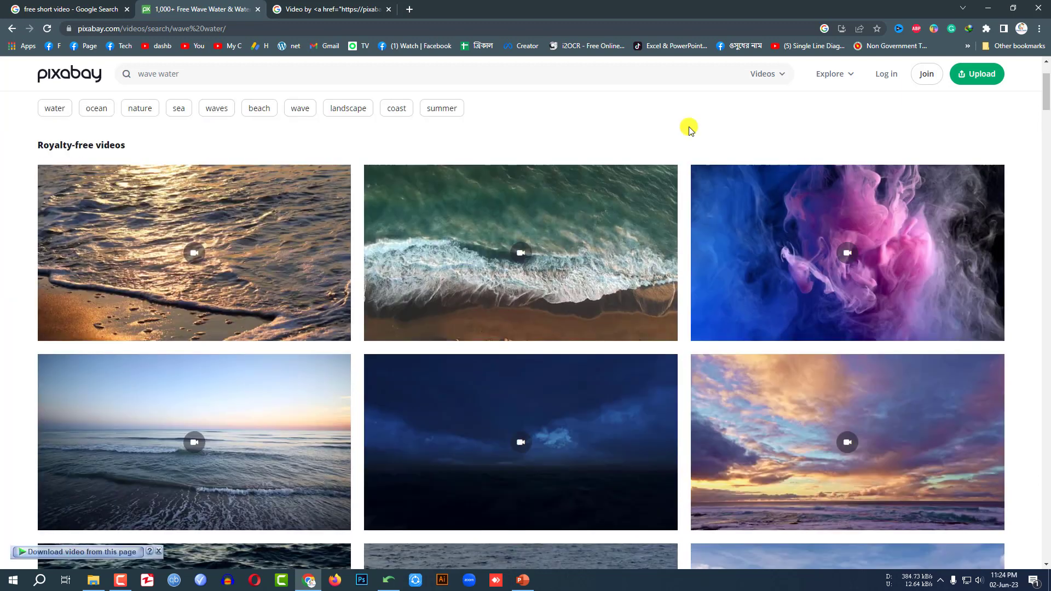
{"action": "left_click", "coordinate": [794, 237]}
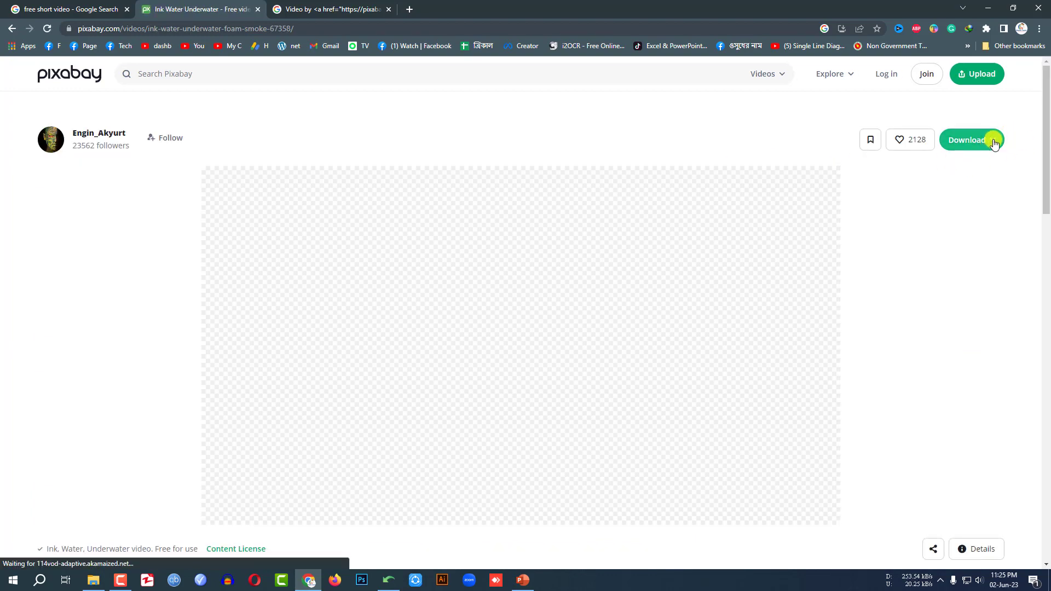
{"action": "left_click", "coordinate": [994, 142]}
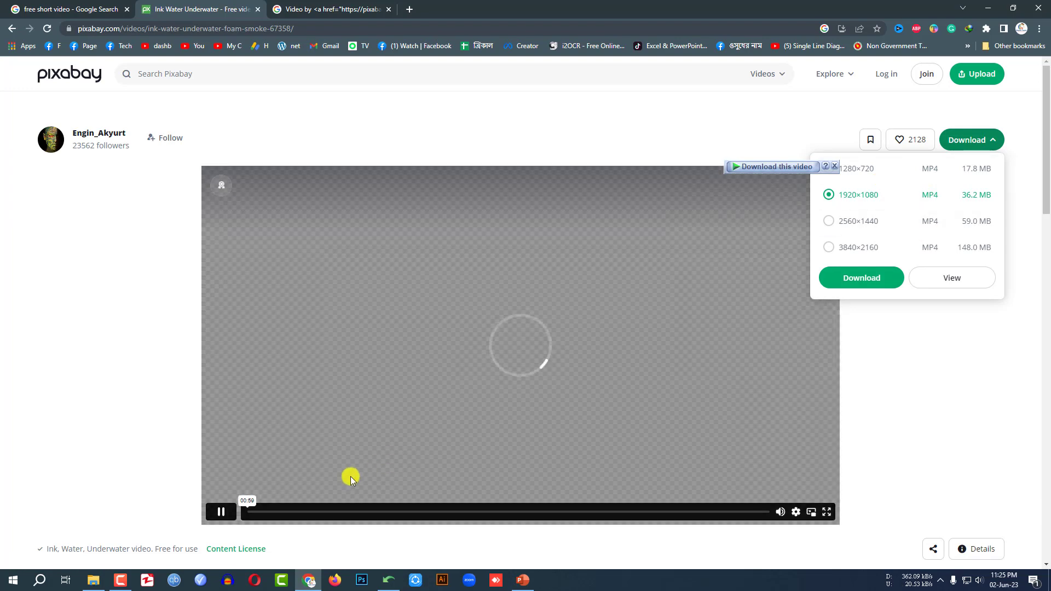
{"action": "left_click", "coordinate": [351, 479]}
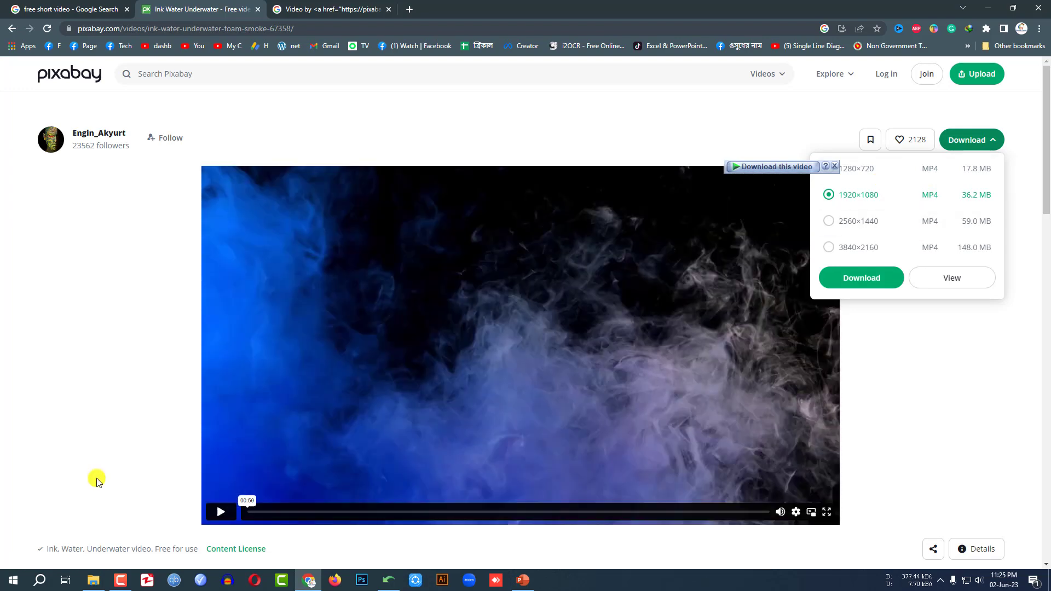
Insert the ink smoke video from the Downloads > Video folder onto the slide.
{"action": "left_click", "coordinate": [523, 580]}
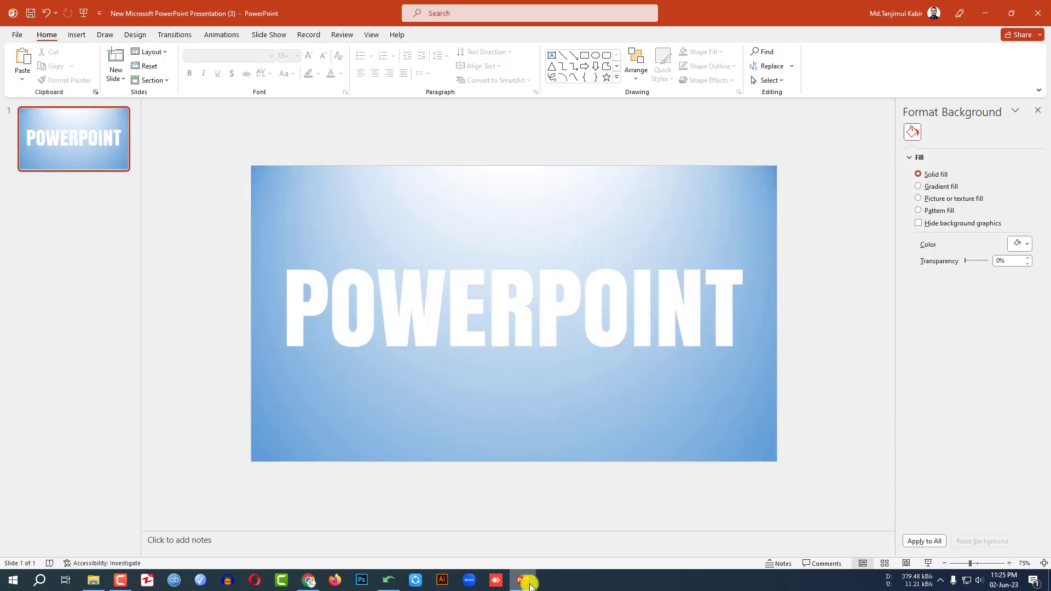
{"action": "scroll", "coordinate": [176, 88], "scroll_direction": "down", "scroll_amount": 1}
{"action": "left_click", "coordinate": [749, 84]}
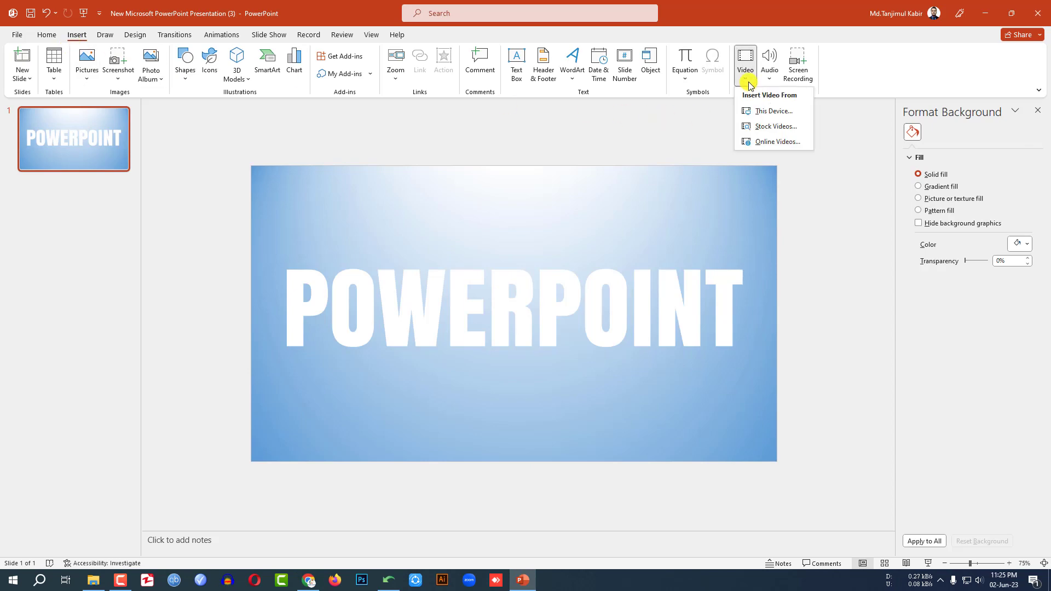
{"action": "left_click", "coordinate": [756, 111]}
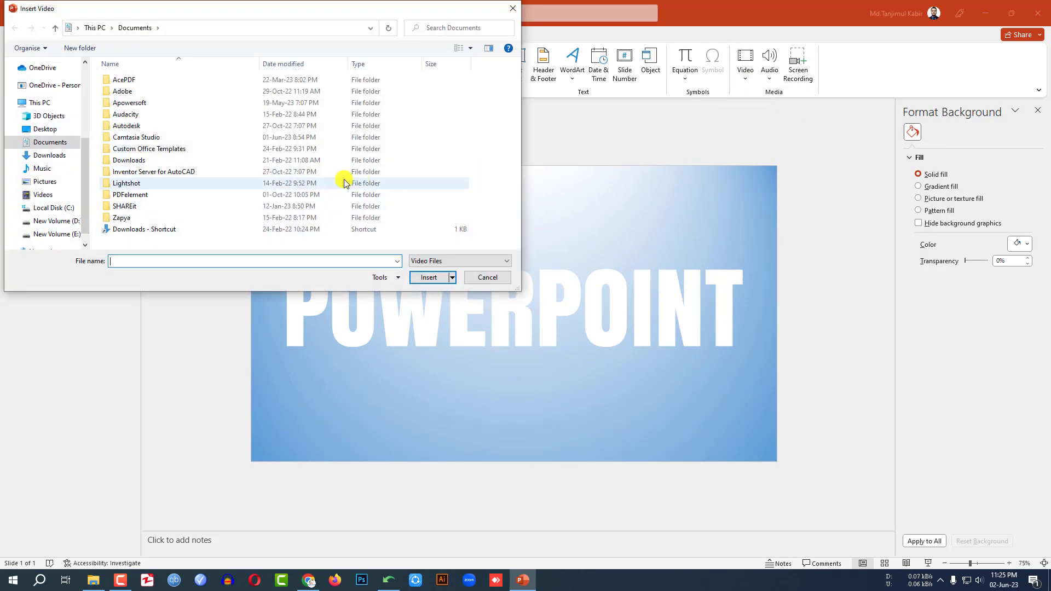
{"action": "left_click", "coordinate": [50, 155]}
{"action": "double_click", "coordinate": [128, 119]}
{"action": "left_click", "coordinate": [130, 109]}
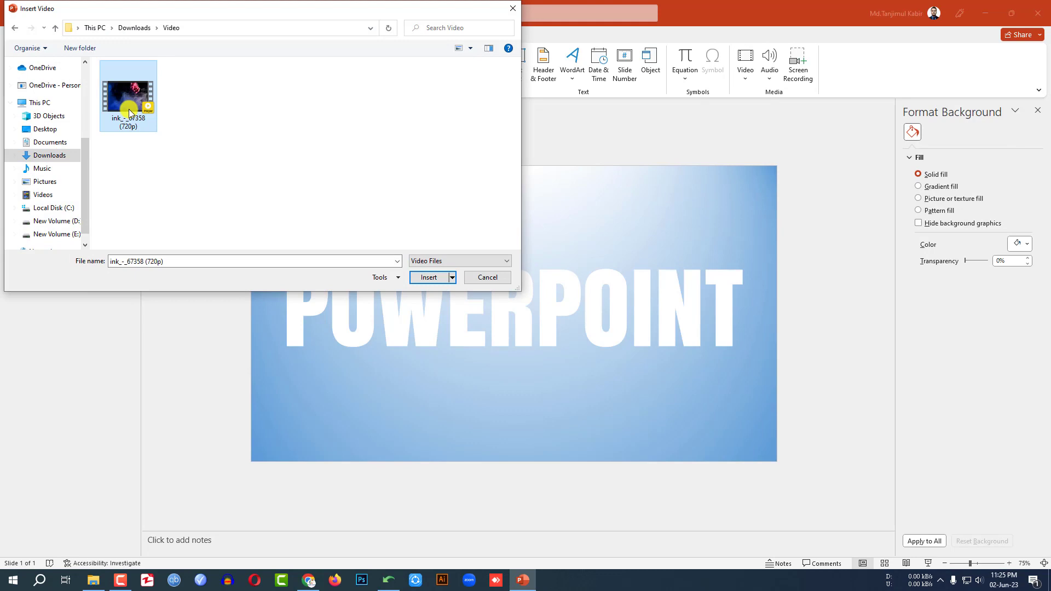
{"action": "left_click", "coordinate": [422, 277]}
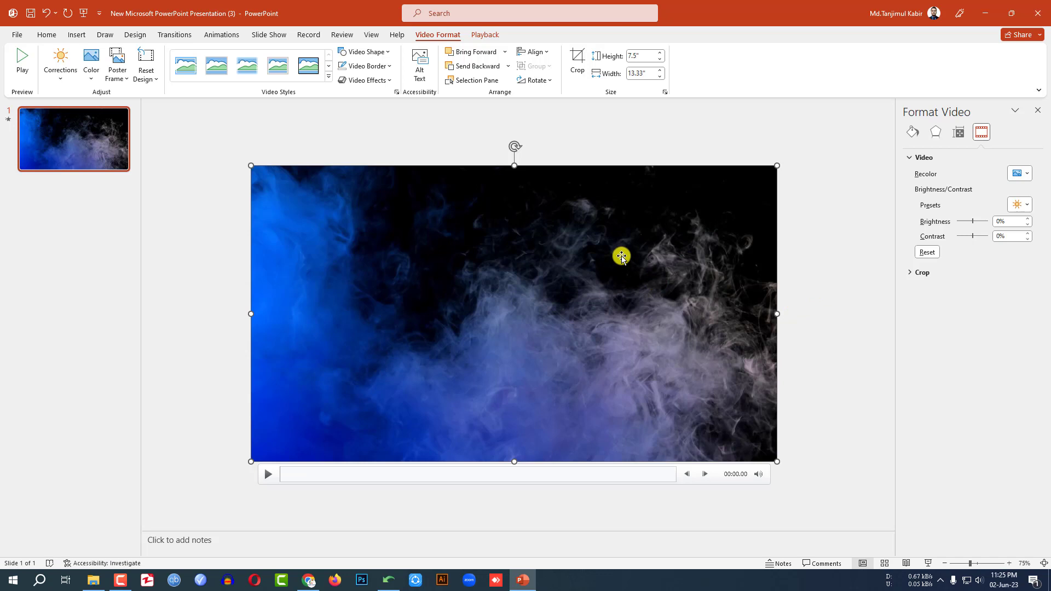
Preview the smoke video, then trim its start to about seven seconds.
{"action": "left_click", "coordinate": [269, 475]}
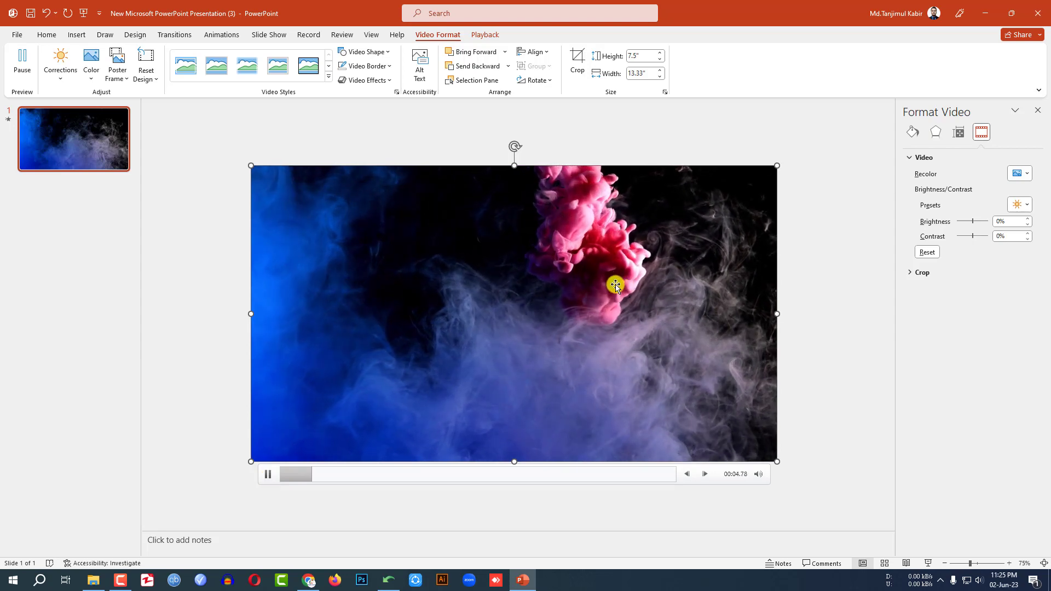
{"action": "left_click", "coordinate": [268, 476]}
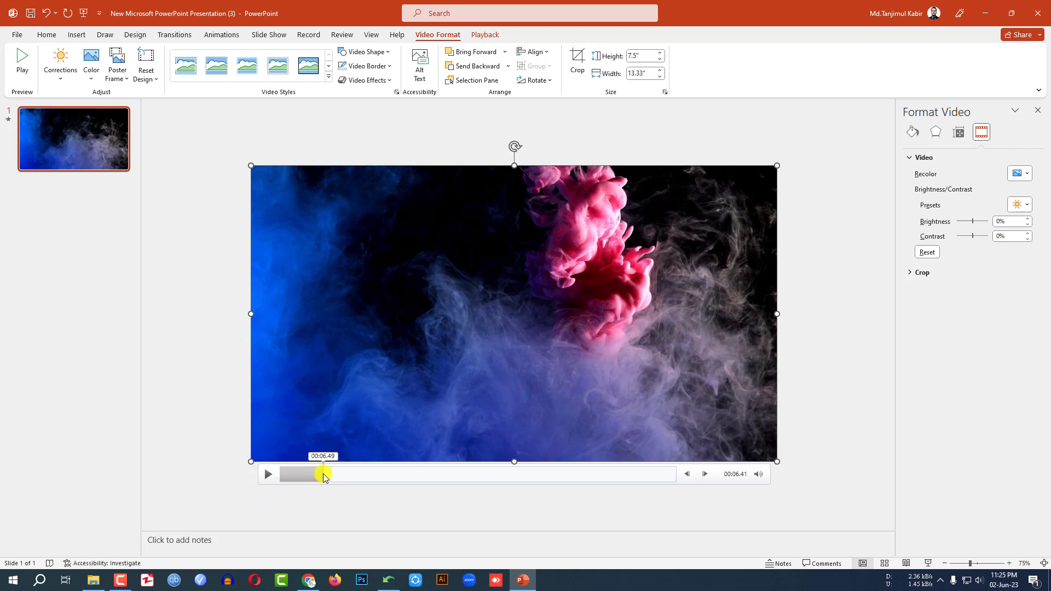
{"action": "left_click", "coordinate": [485, 34]}
{"action": "left_click", "coordinate": [129, 66]}
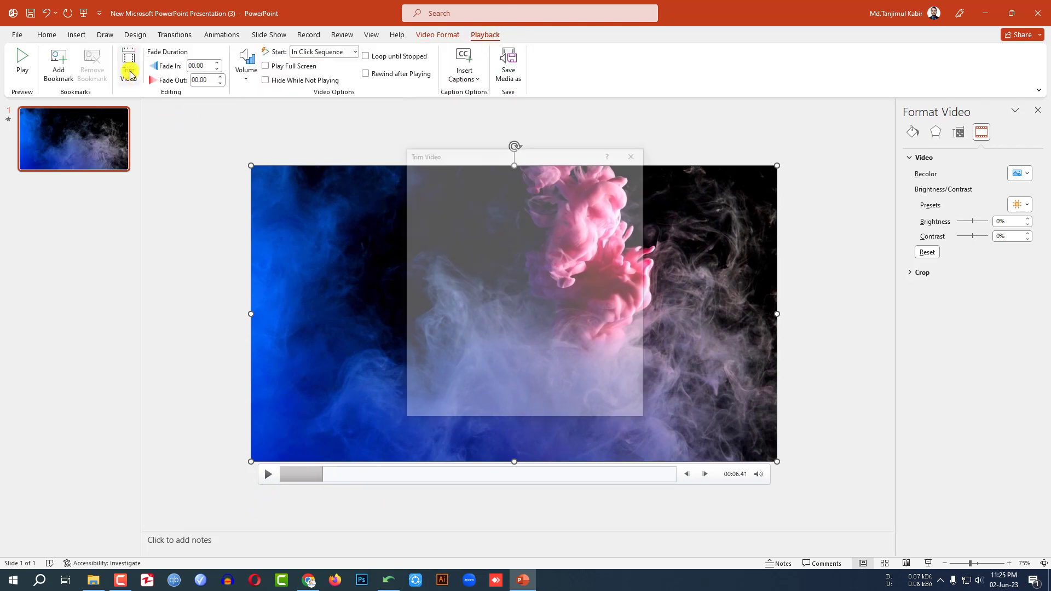
{"action": "left_click_drag", "start_coordinate": [410, 363], "coordinate": [441, 364]}
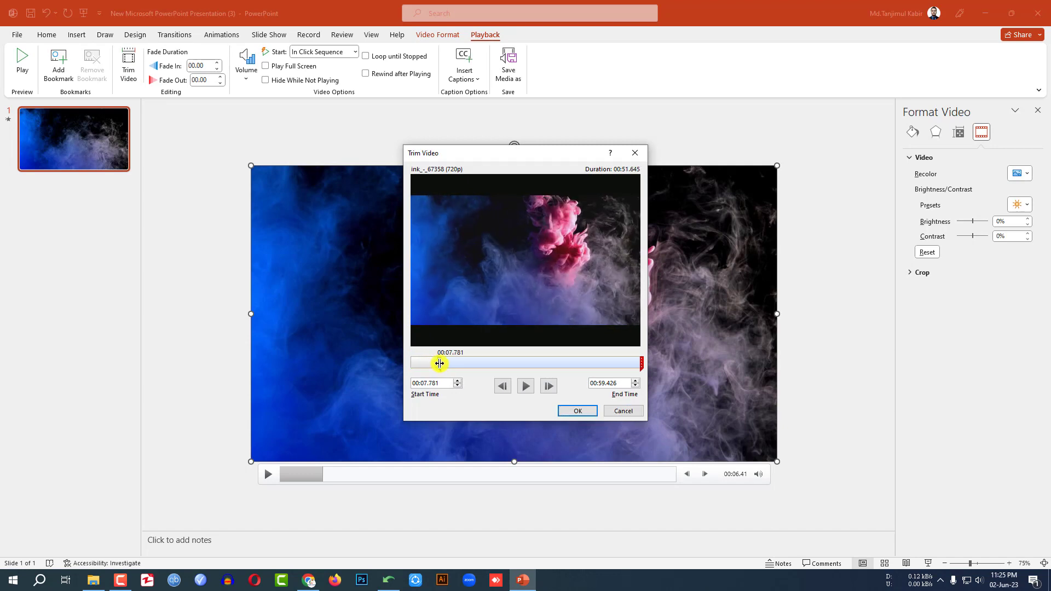
{"action": "left_click", "coordinate": [569, 411]}
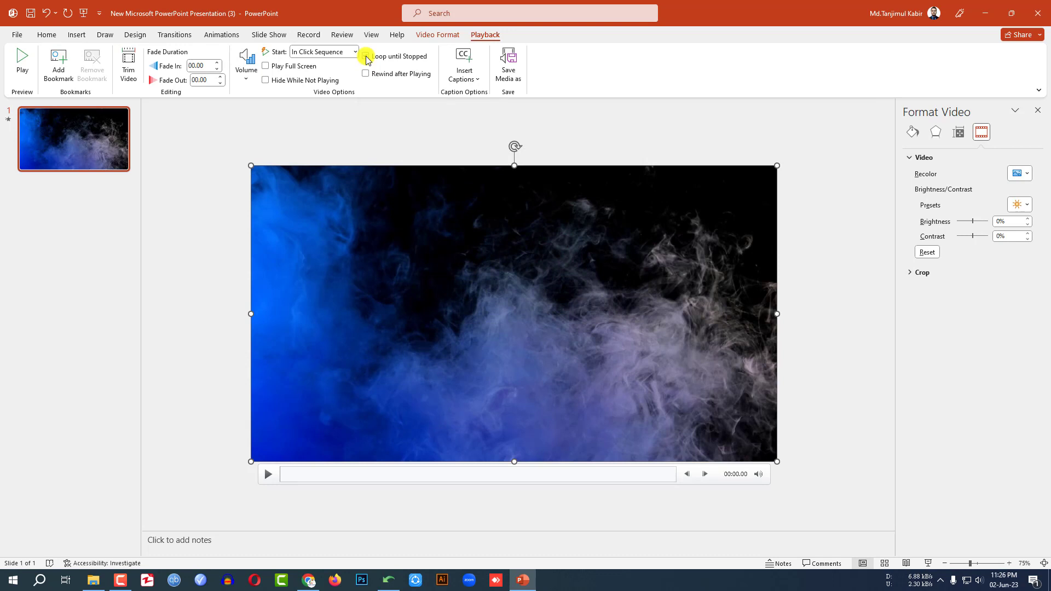
Send the smoke video to the back, behind the cut-out gradient shape.
{"action": "right_click", "coordinate": [461, 245]}
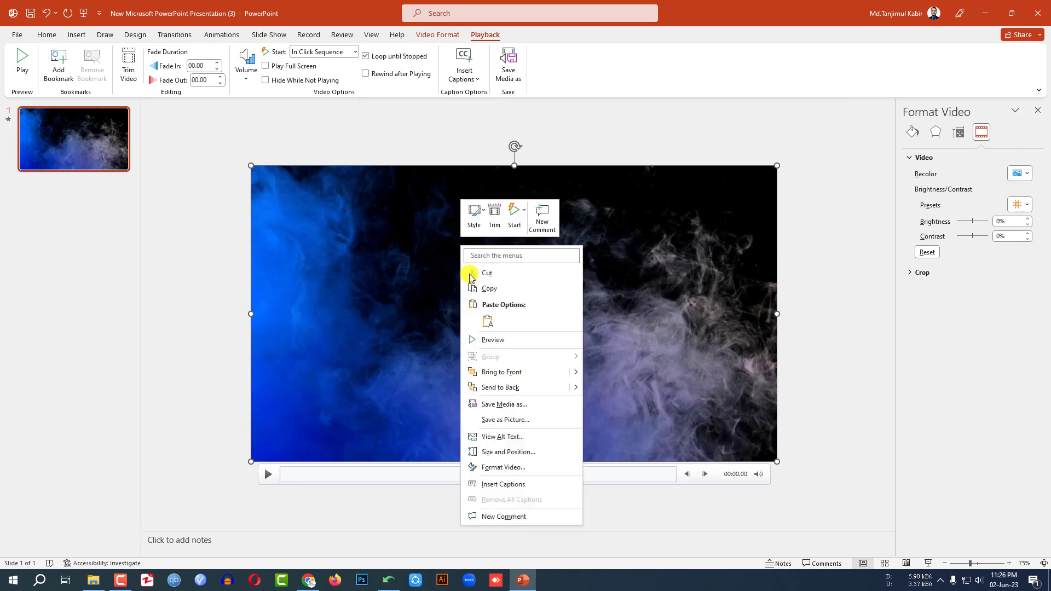
{"action": "left_click", "coordinate": [499, 387]}
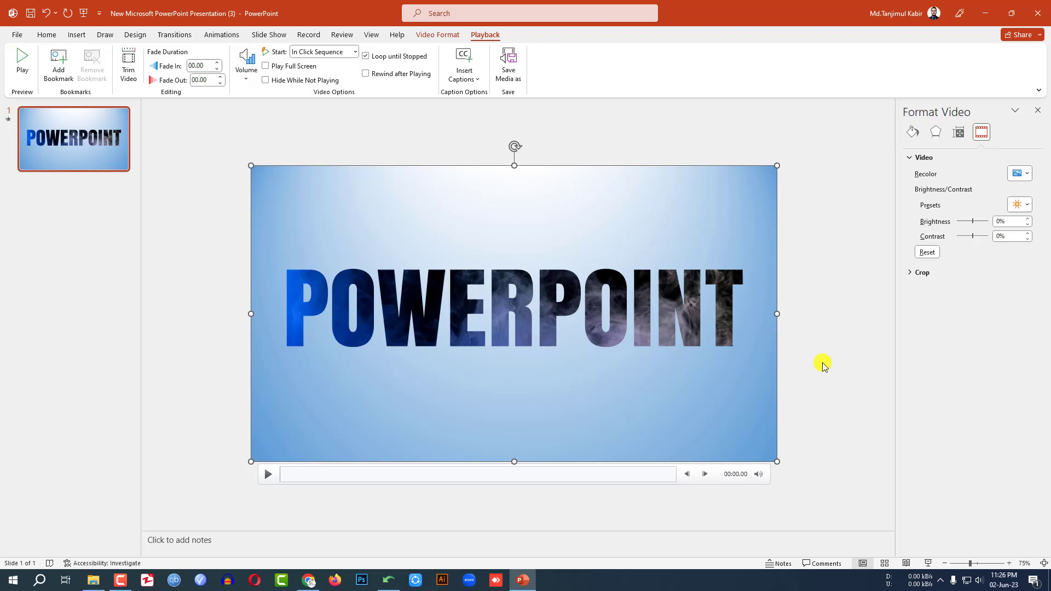